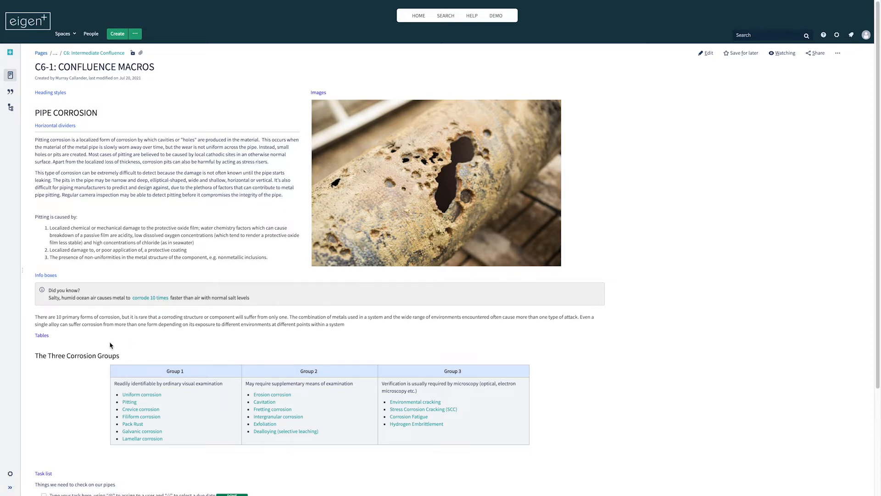
- Open the C6-1: Confluence Macros page for editing and display the page layout tools
{"action": "scroll", "coordinate": [108, 363], "scroll_direction": "down", "scroll_amount": 3}
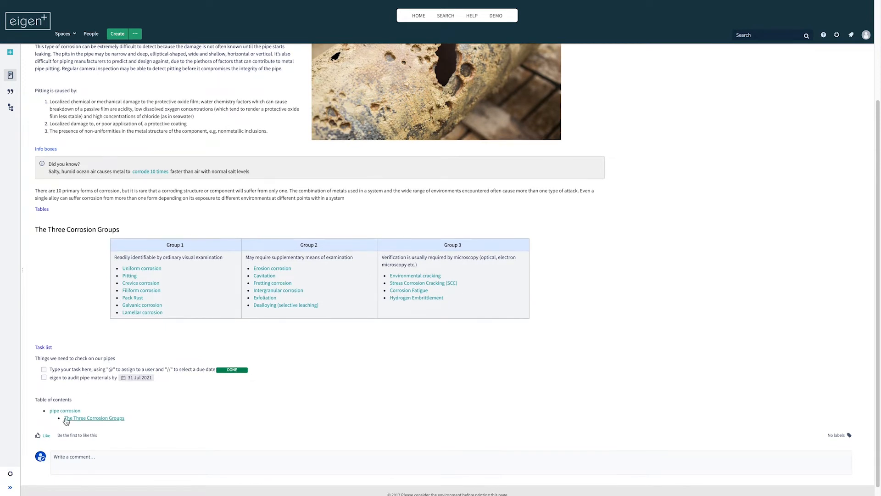
{"action": "scroll", "coordinate": [109, 341], "scroll_direction": "up", "scroll_amount": 3}
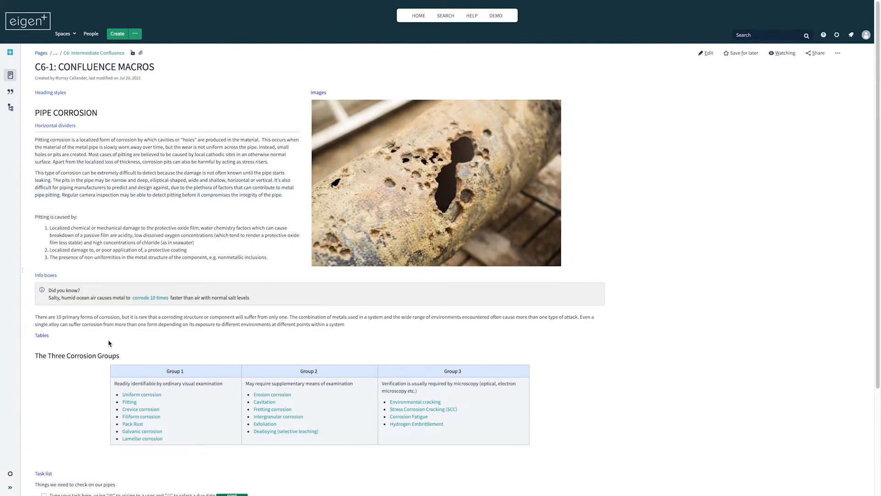
{"action": "left_click", "coordinate": [709, 54]}
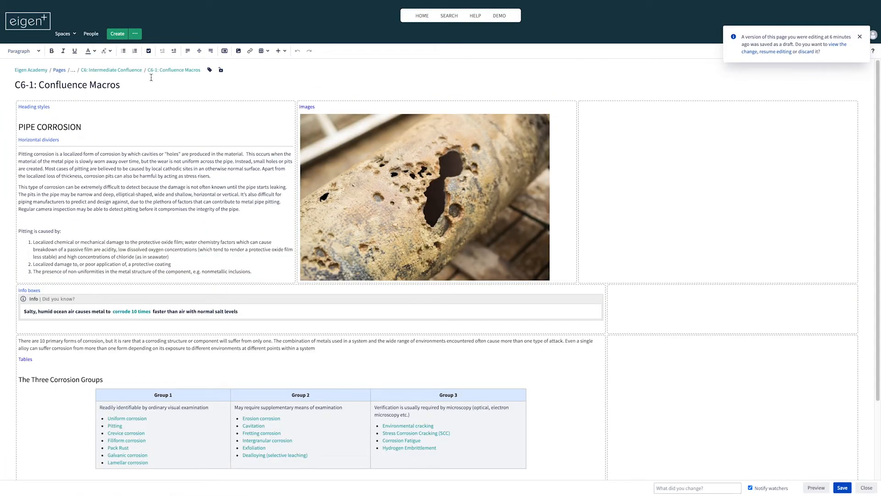
{"action": "left_click", "coordinate": [226, 51]}
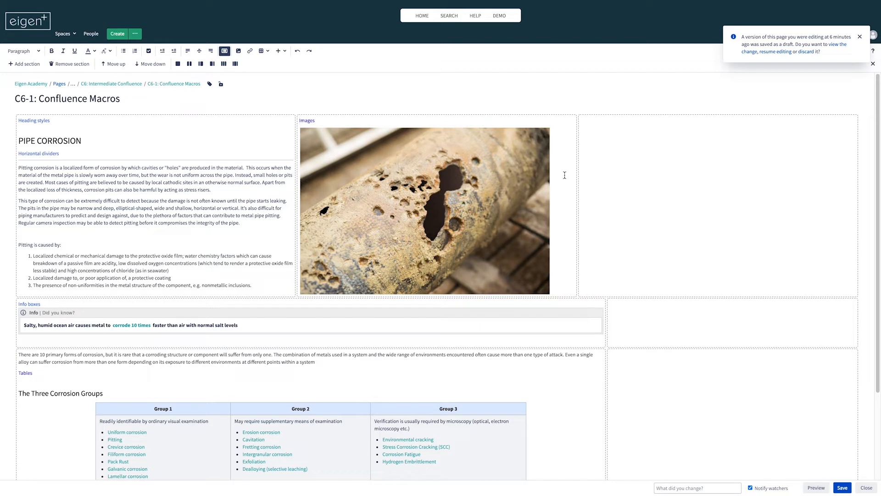
- Review the heading styles available for the PIPE CORROSION heading
{"action": "left_click", "coordinate": [95, 129]}
{"action": "left_click", "coordinate": [22, 51]}
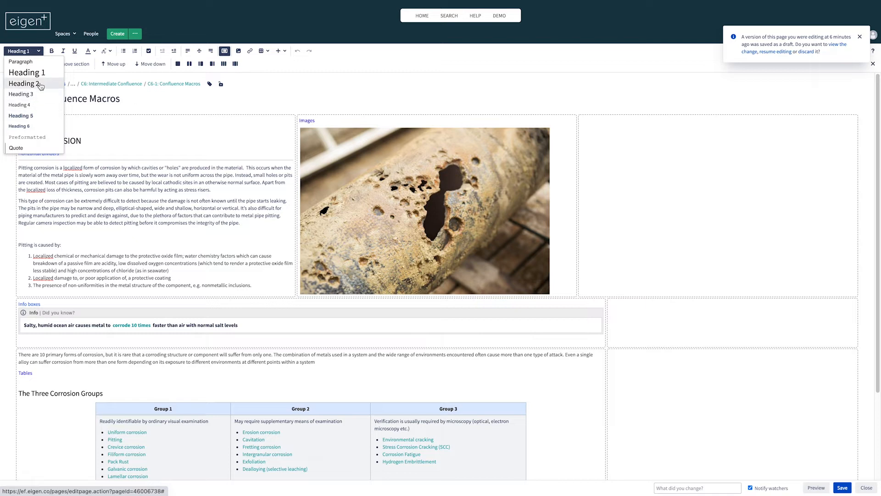
{"action": "left_click", "coordinate": [91, 140]}
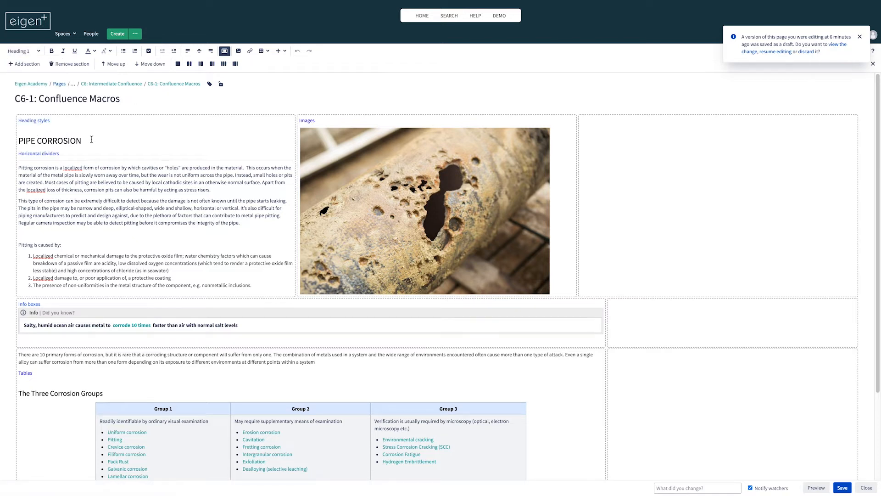
{"action": "left_click", "coordinate": [66, 156]}
{"action": "key", "text": "Return"}
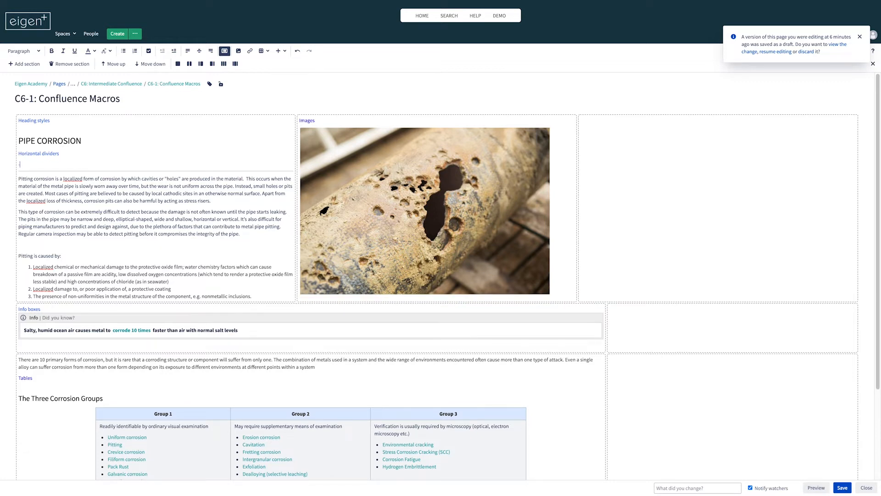
{"action": "type", "text": "-----"}
{"action": "key", "text": "Return"}
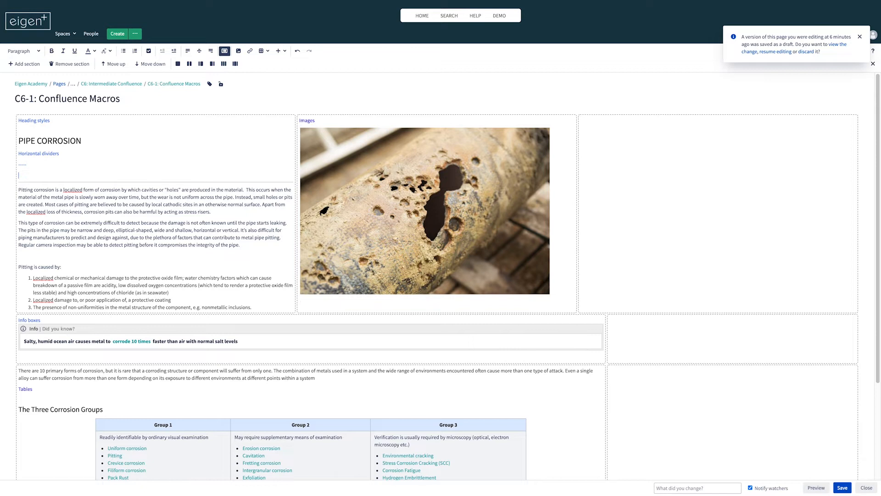
{"action": "key", "text": "BackSpace"}
{"action": "key", "text": "BackSpace"}
{"action": "key", "text": "BackSpace"}
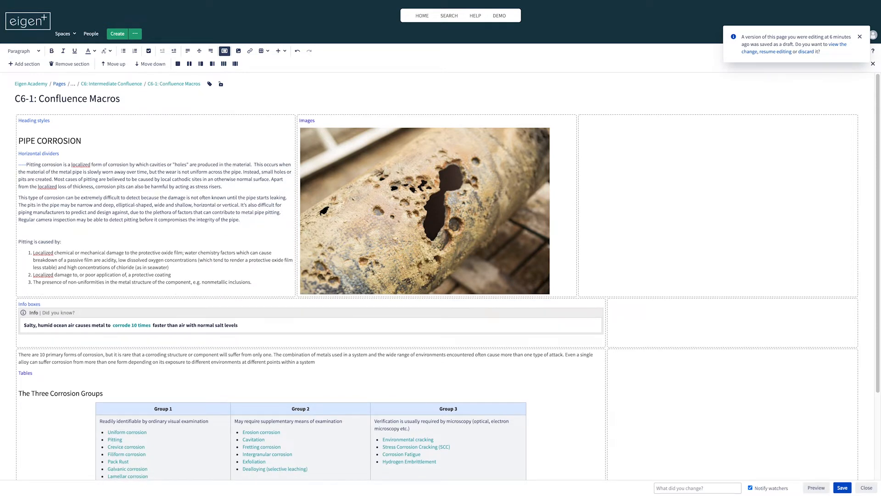
{"action": "key", "text": "ctrl+z"}
{"action": "key", "text": "ctrl+z"}
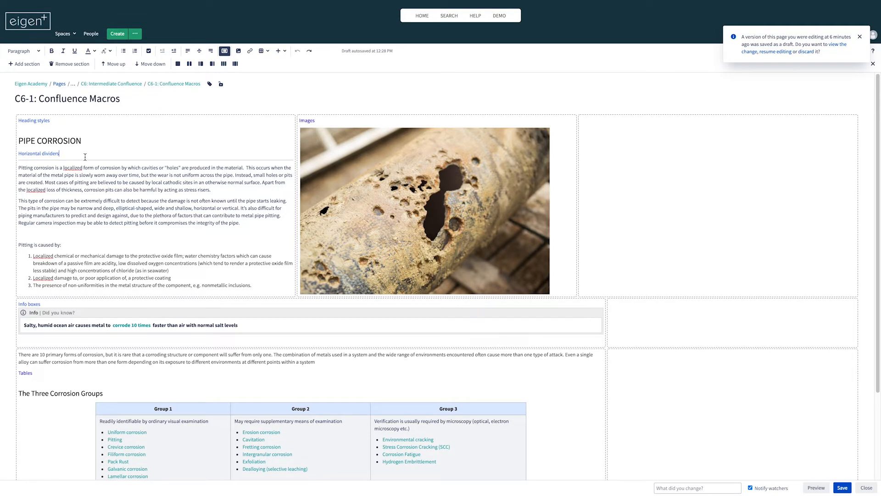
- Reinsert the horizontal rule between the "Horizontal dividers" label and the first paragraph about pitting corrosion
{"action": "key", "text": "Return"}
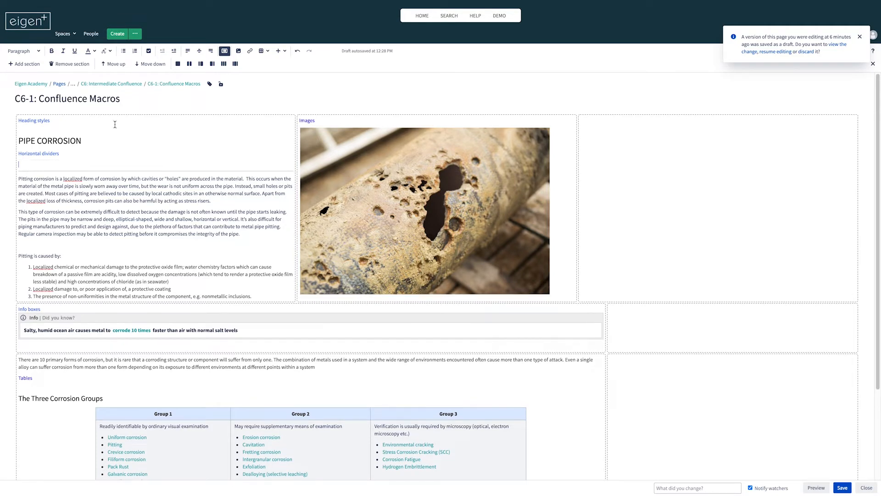
{"action": "left_click", "coordinate": [285, 52]}
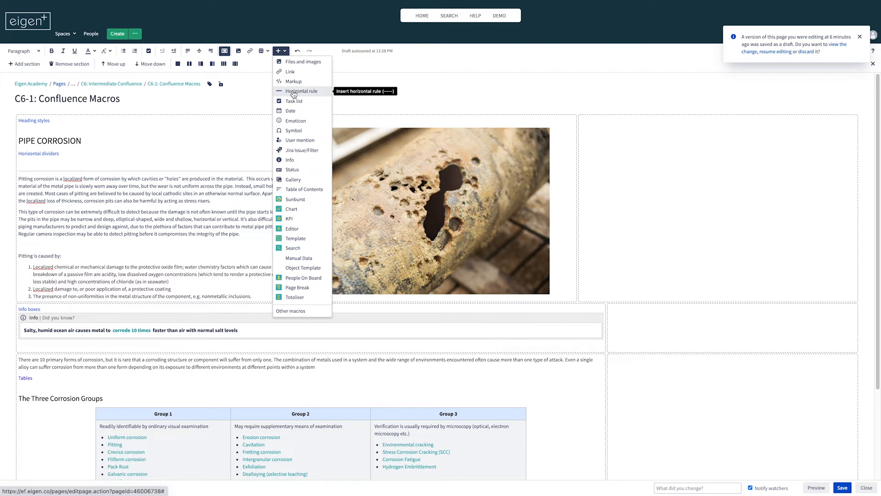
{"action": "left_click", "coordinate": [38, 162]}
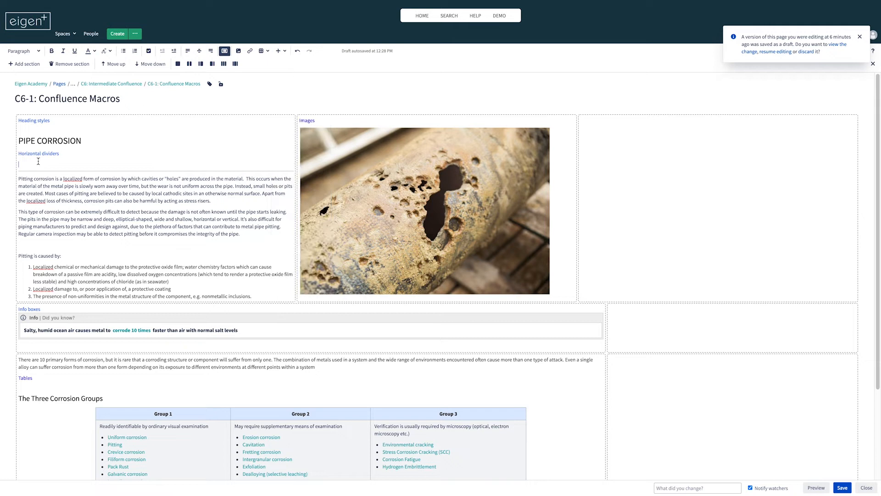
{"action": "key", "text": "ctrl+z"}
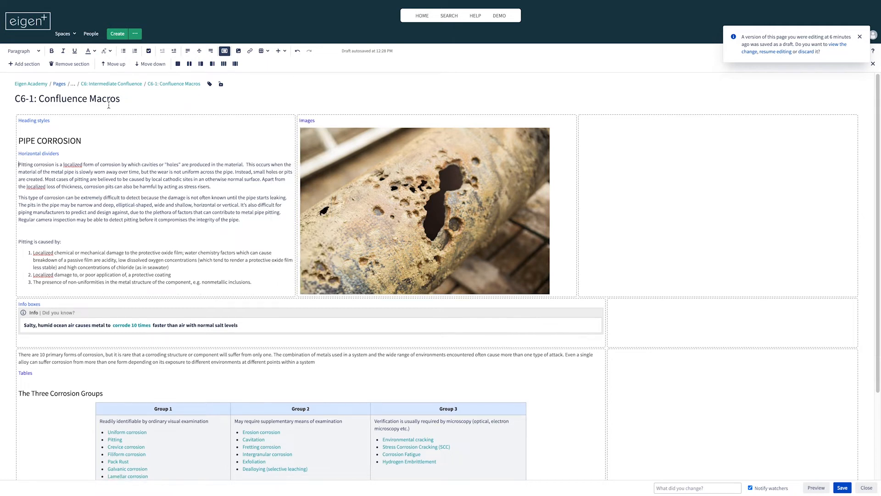
{"action": "left_click", "coordinate": [279, 51]}
{"action": "left_click", "coordinate": [287, 97]}
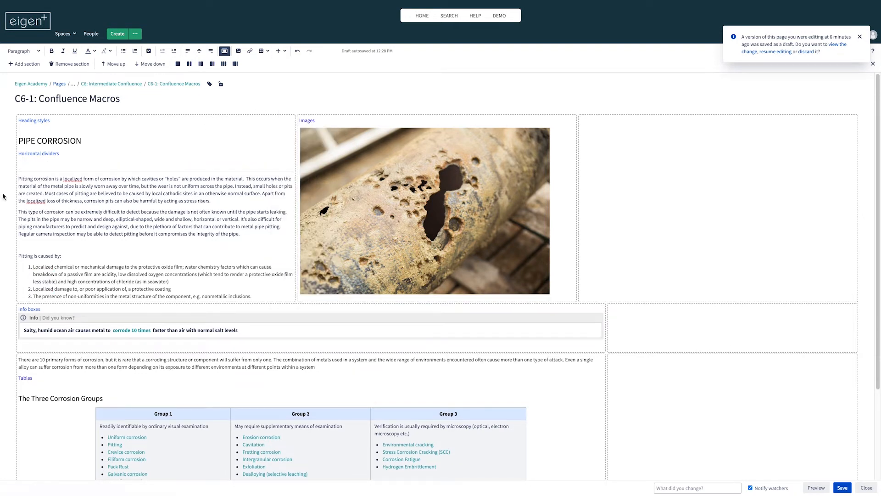
- Examine the pitting paragraphs, the numbered list of causes and the formatting options of the pipe image
{"action": "left_click_drag", "start_coordinate": [18, 178], "coordinate": [240, 234]}
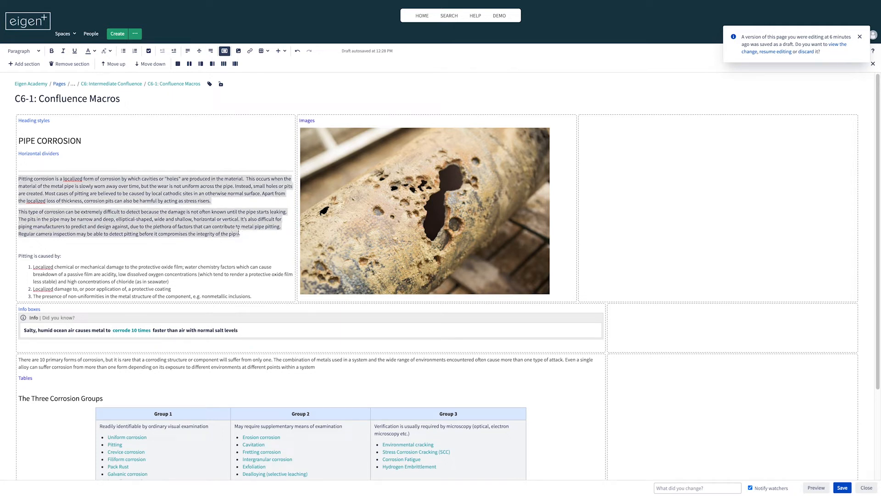
{"action": "left_click_drag", "start_coordinate": [258, 295], "coordinate": [78, 266]}
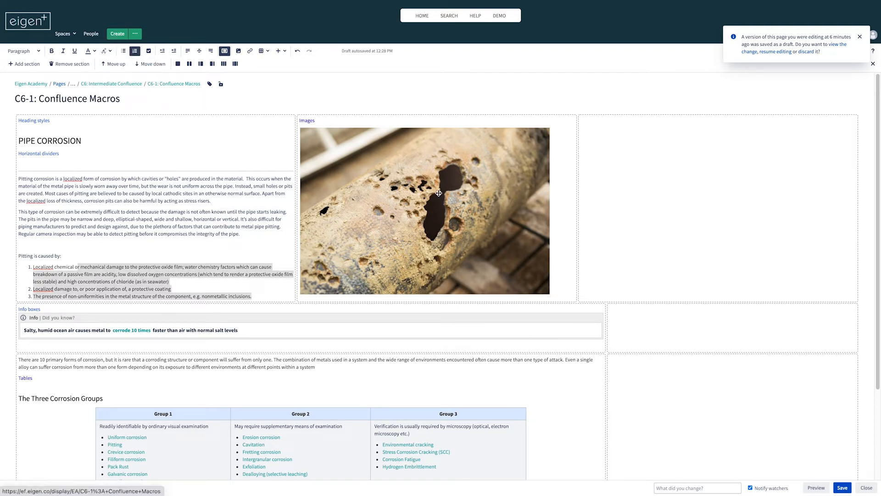
{"action": "left_click", "coordinate": [404, 181]}
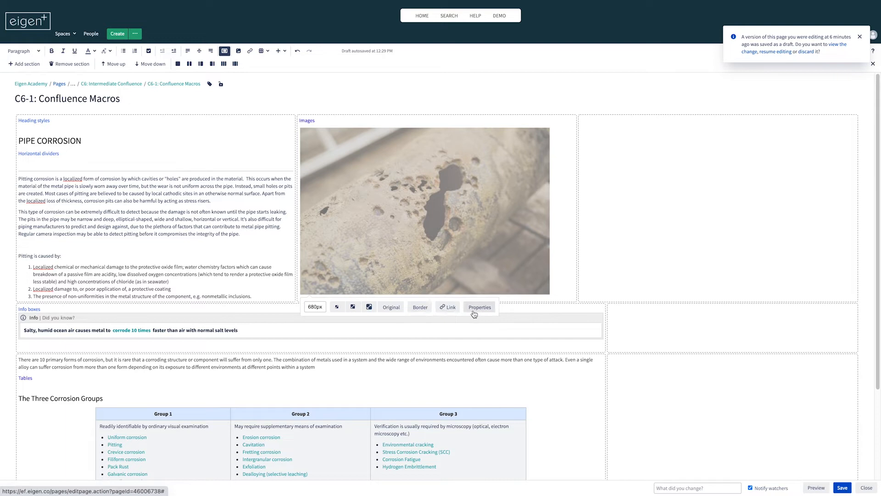
{"action": "left_click", "coordinate": [553, 253]}
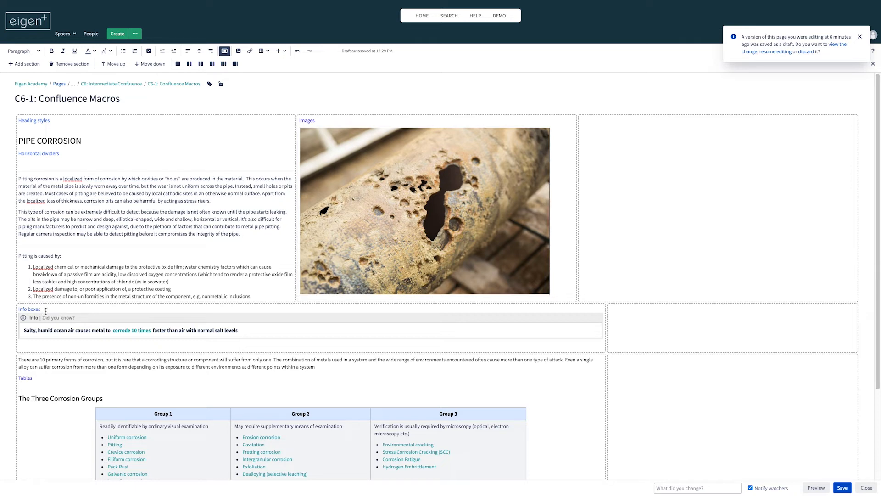
- Browse the Confluence content and Formatting macros, including the Info, Note, Tip and Warning boxes
{"action": "left_click", "coordinate": [281, 52]}
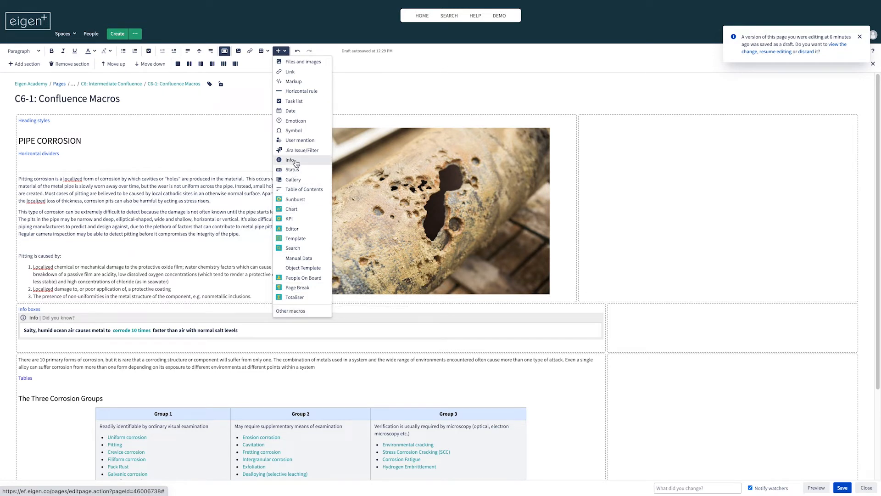
{"action": "left_click", "coordinate": [292, 311]}
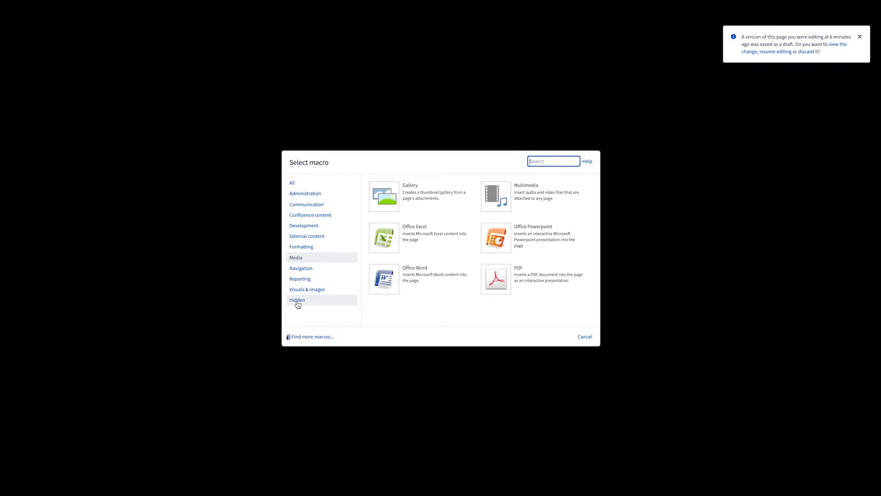
{"action": "left_click", "coordinate": [305, 215]}
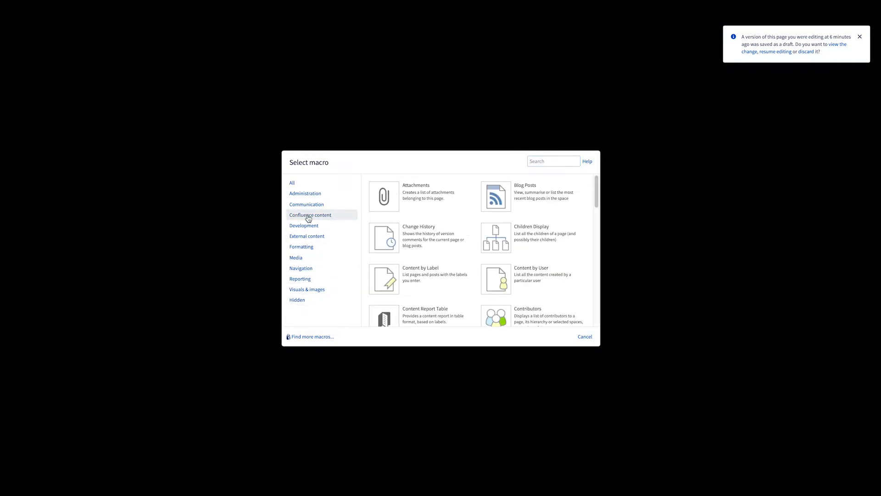
{"action": "scroll", "coordinate": [422, 266], "scroll_direction": "down", "scroll_amount": 2}
{"action": "scroll", "coordinate": [422, 269], "scroll_direction": "down", "scroll_amount": 10}
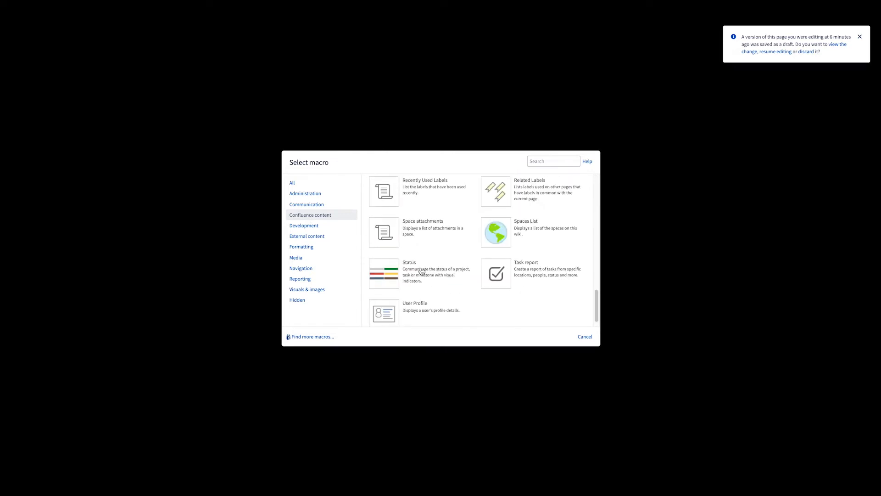
{"action": "left_click", "coordinate": [311, 249]}
{"action": "scroll", "coordinate": [473, 271], "scroll_direction": "down", "scroll_amount": 2}
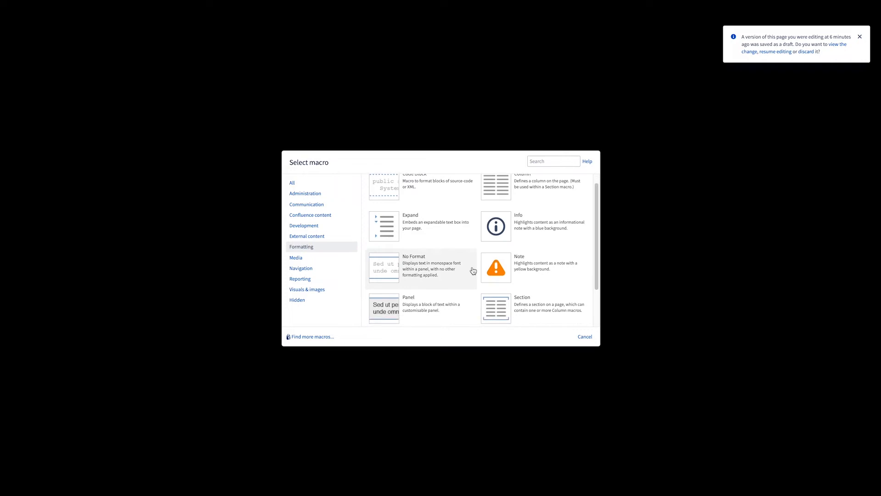
{"action": "scroll", "coordinate": [473, 271], "scroll_direction": "up", "scroll_amount": 3}
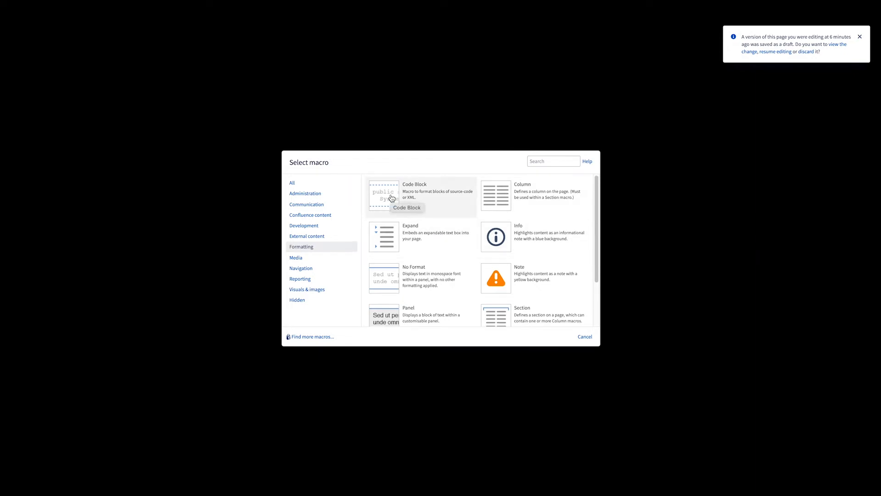
{"action": "scroll", "coordinate": [391, 197], "scroll_direction": "down", "scroll_amount": 2}
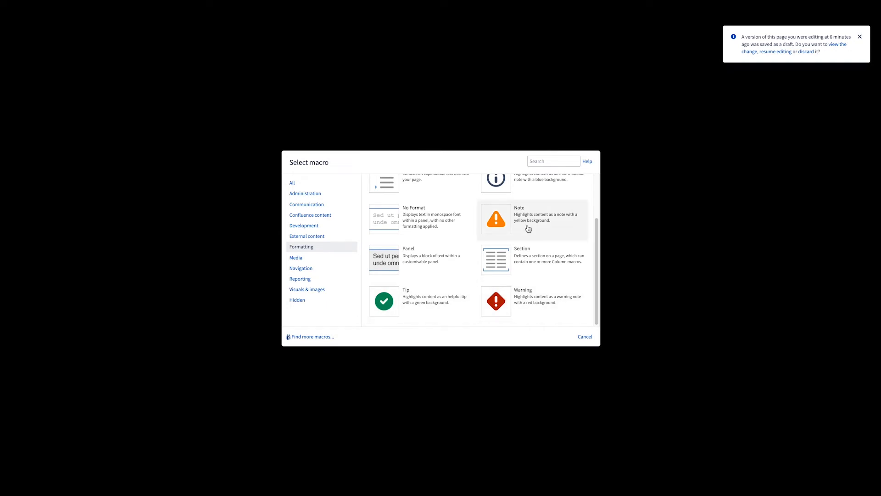
{"action": "scroll", "coordinate": [526, 230], "scroll_direction": "up", "scroll_amount": 2}
{"action": "left_click", "coordinate": [584, 336]}
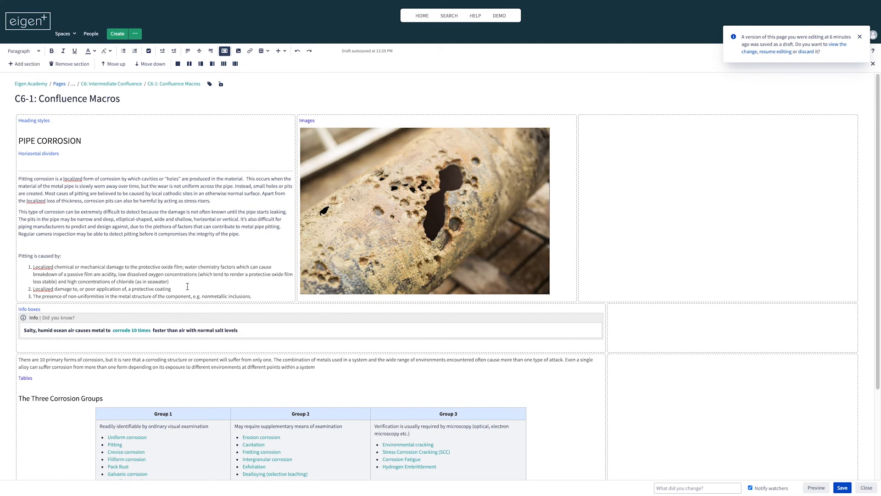
- Inspect the title and icon settings of the "Did you know?" Info macro and leave them unsaved
{"action": "left_click", "coordinate": [48, 318]}
{"action": "left_click", "coordinate": [33, 352]}
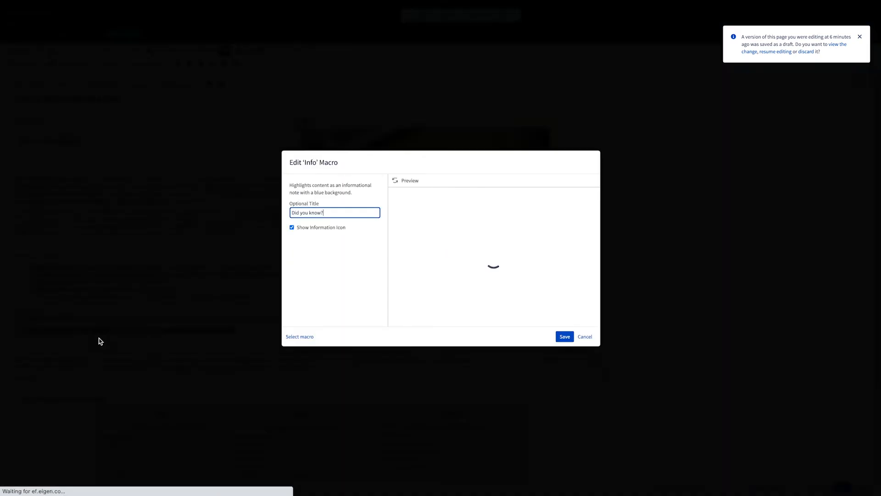
{"action": "left_click_drag", "start_coordinate": [331, 213], "coordinate": [301, 208]}
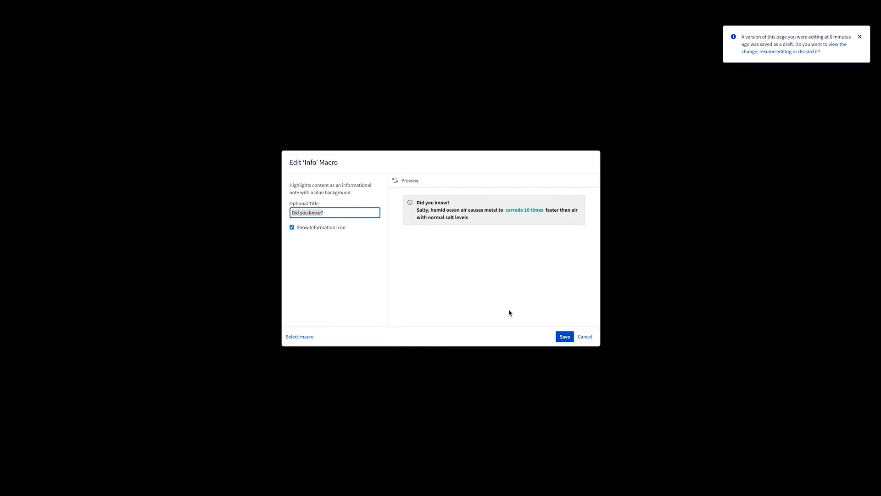
{"action": "left_click", "coordinate": [590, 339]}
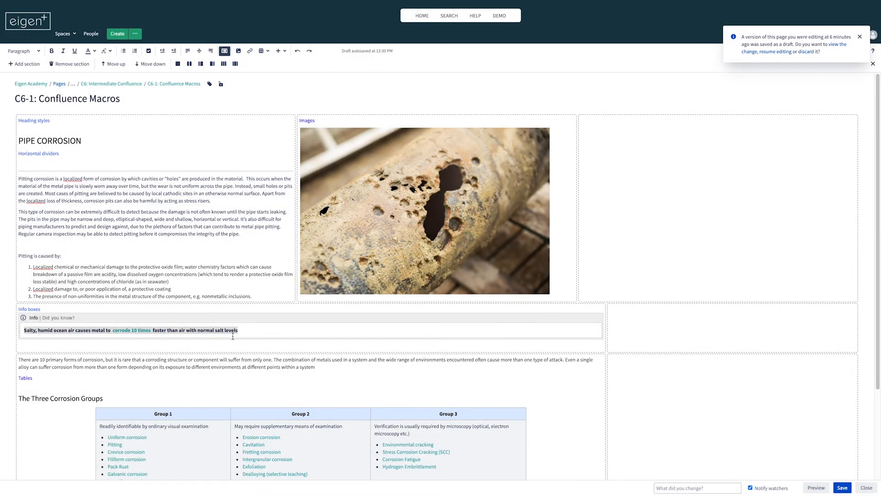
{"action": "left_click", "coordinate": [247, 331]}
{"action": "key", "text": "Return"}
{"action": "type", "text": "dasdfs"}
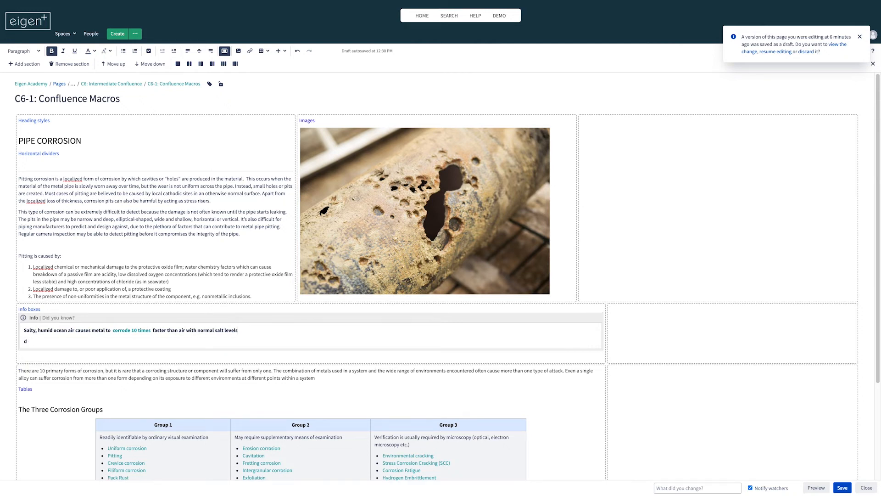
{"action": "key", "text": "BackSpace"}
{"action": "key", "text": "BackSpace"}
{"action": "left_click", "coordinate": [78, 357]}
- Examine the table size options at the heading "The Three Corrosion Groups"
{"action": "scroll", "coordinate": [78, 353], "scroll_direction": "down", "scroll_amount": 3}
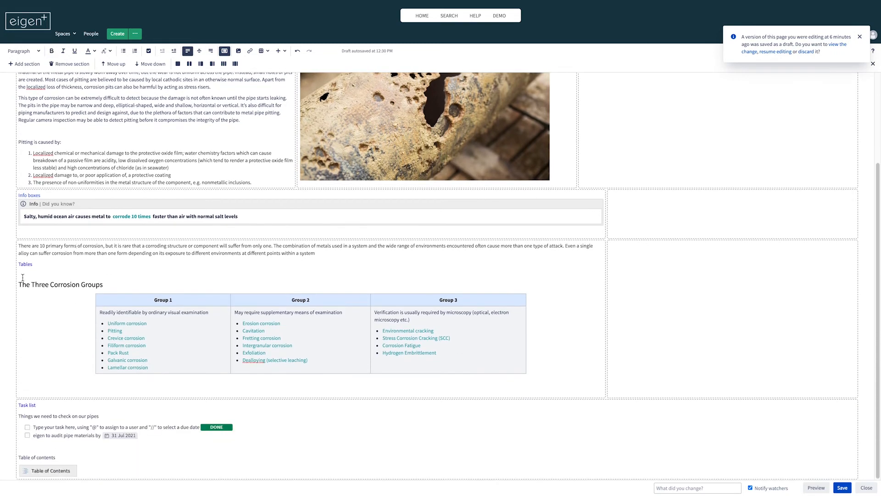
{"action": "left_click", "coordinate": [102, 287]}
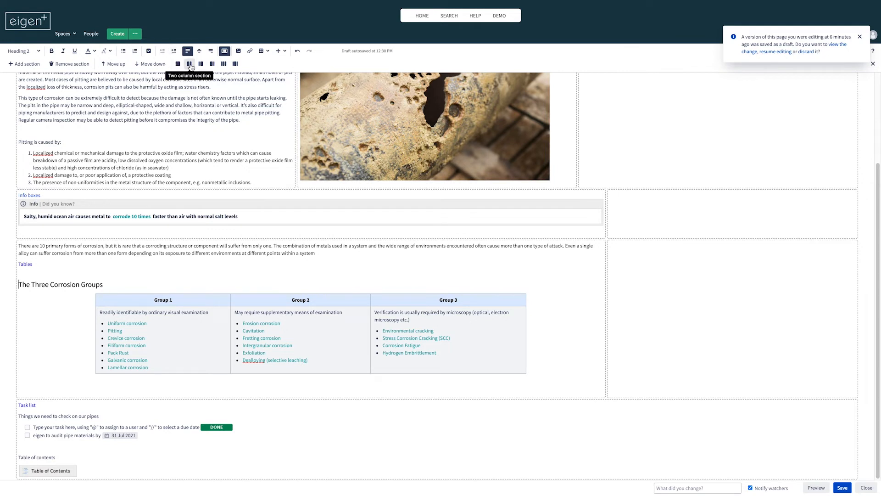
{"action": "left_click", "coordinate": [268, 52]}
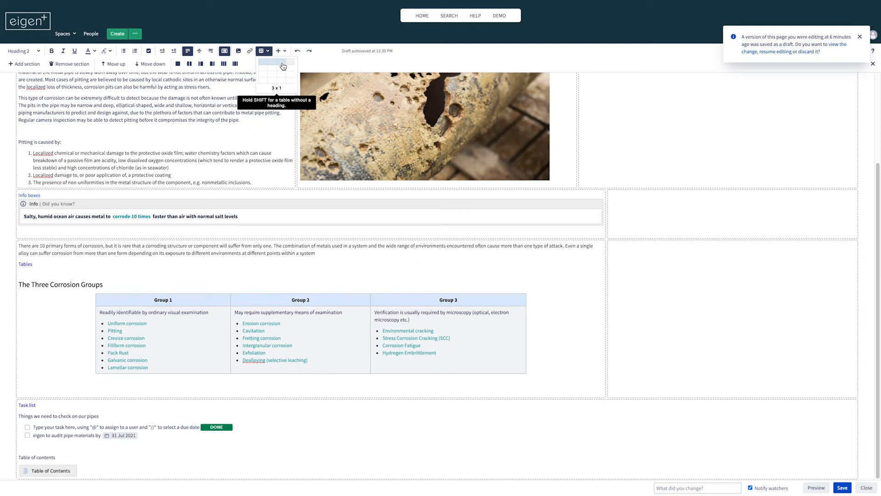
{"action": "left_click", "coordinate": [185, 312]}
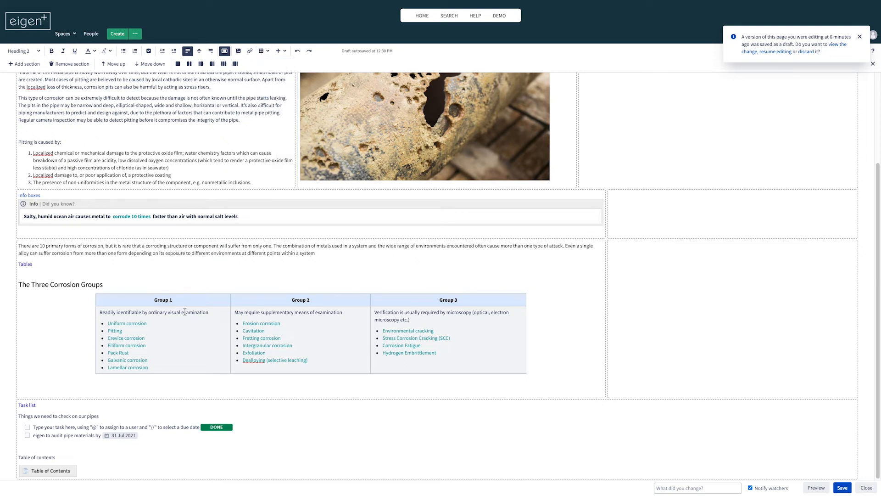
- Adjust the border between the Group 1 and Group 2 columns of the corrosion table slightly
{"action": "left_click", "coordinate": [231, 308]}
{"action": "mouse_move", "coordinate": [230, 311]}
{"action": "left_mouse_down"}
{"action": "mouse_move", "coordinate": [223, 313]}
{"action": "mouse_move", "coordinate": [234, 316]}
{"action": "left_mouse_up"}
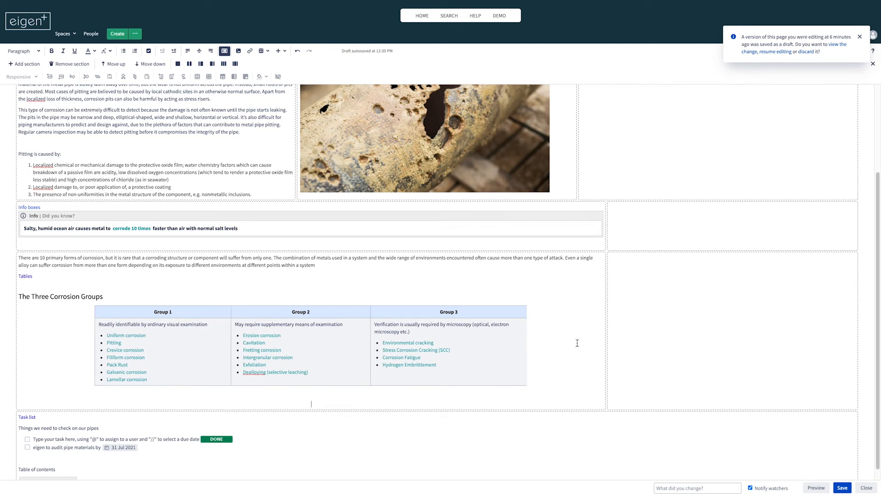
{"action": "scroll", "coordinate": [407, 398], "scroll_direction": "down", "scroll_amount": 1}
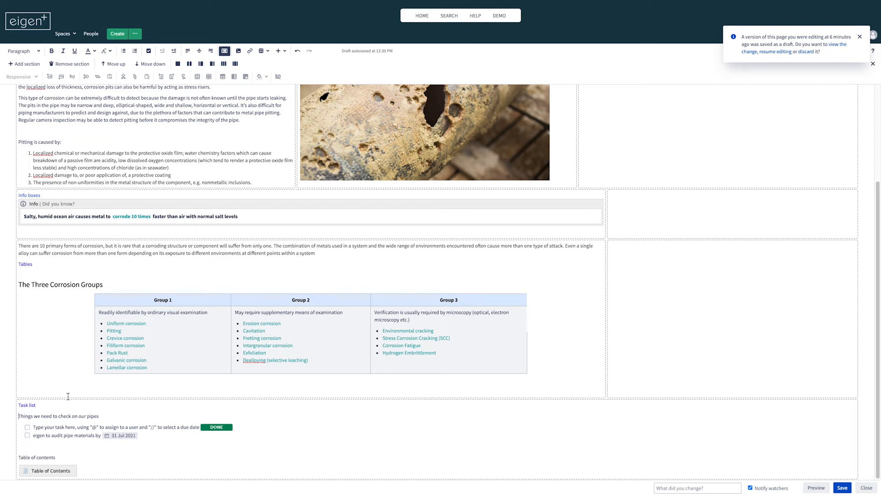
- Insert a new task below the pipe audit item in the task list with the text "sdfasdf", followed by an empty task
{"action": "left_click", "coordinate": [280, 51]}
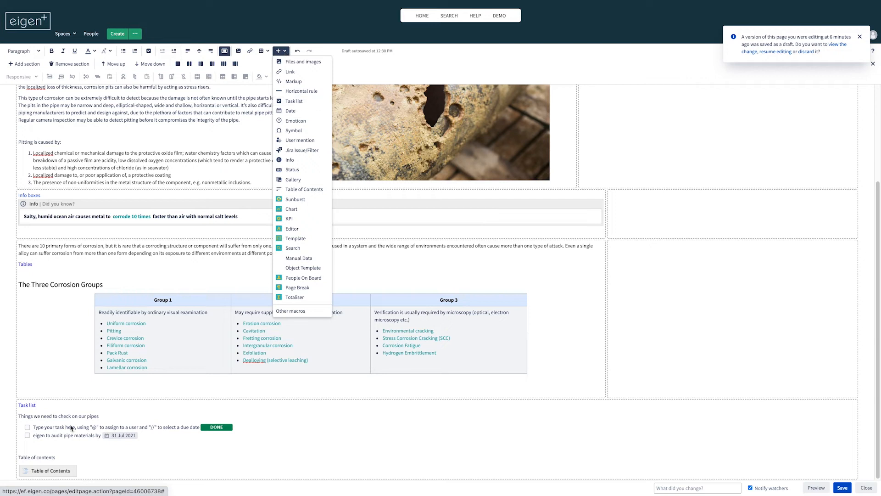
{"action": "left_click", "coordinate": [296, 101]}
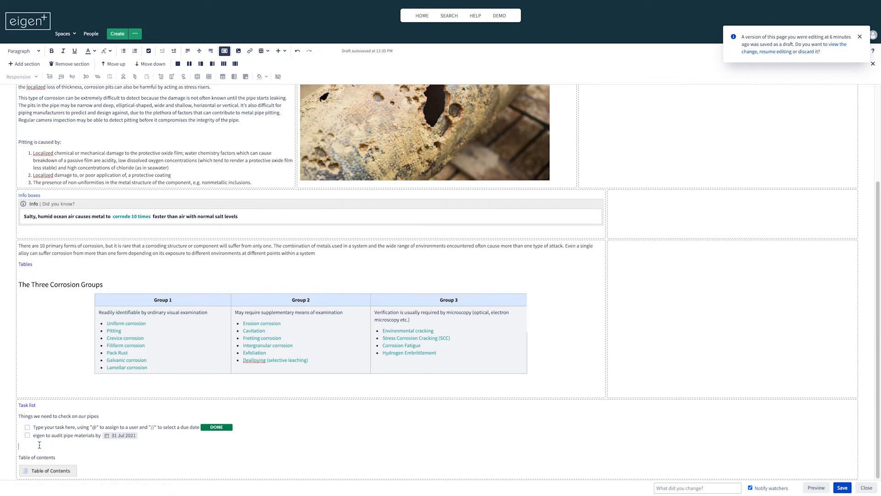
{"action": "left_click", "coordinate": [280, 51]}
{"action": "left_click", "coordinate": [301, 102]}
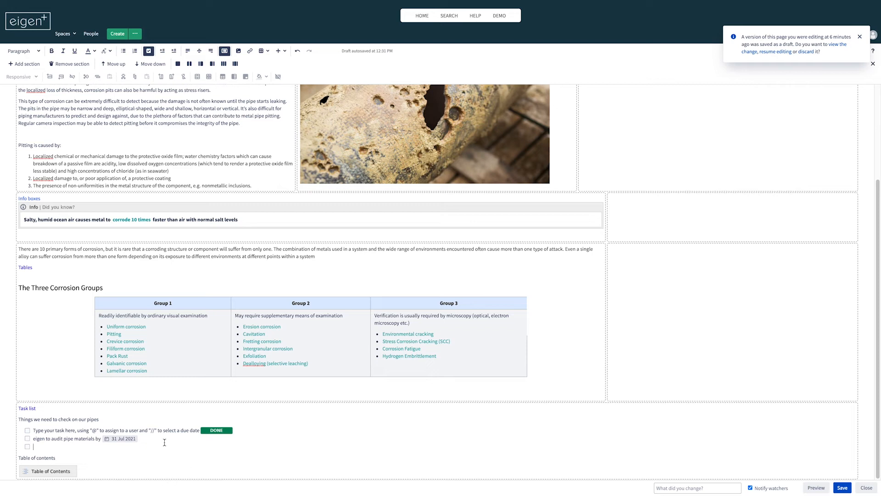
{"action": "type", "text": "sdfasdf"}
{"action": "key", "text": "Return"}
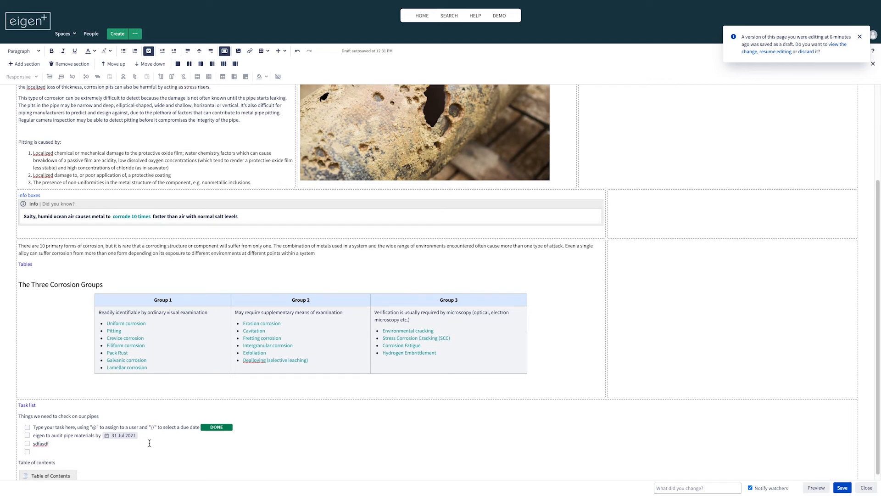
- Replace the "sdfasdf" task text with a mention of Eigen Academy
{"action": "left_click_drag", "start_coordinate": [49, 444], "coordinate": [33, 443]}
{"action": "type", "text": "@"}
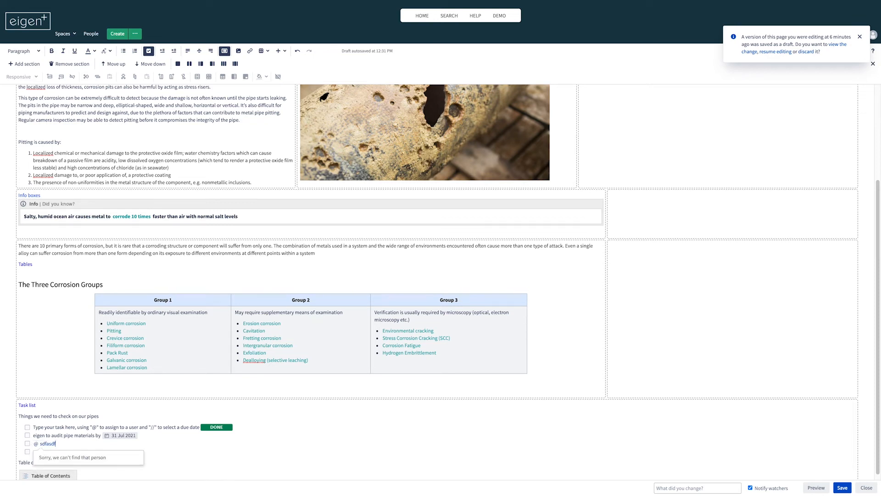
{"action": "key", "text": "BackSpace"}
{"action": "key", "text": "BackSpace"}
{"action": "key", "text": "BackSpace"}
{"action": "key", "text": "BackSpace"}
{"action": "key", "text": "BackSpace"}
{"action": "key", "text": "BackSpace"}
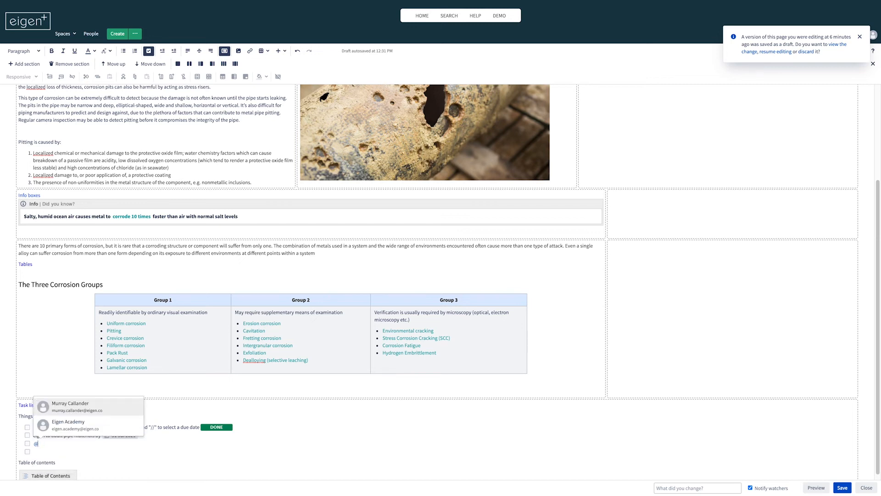
{"action": "left_click", "coordinate": [62, 429]}
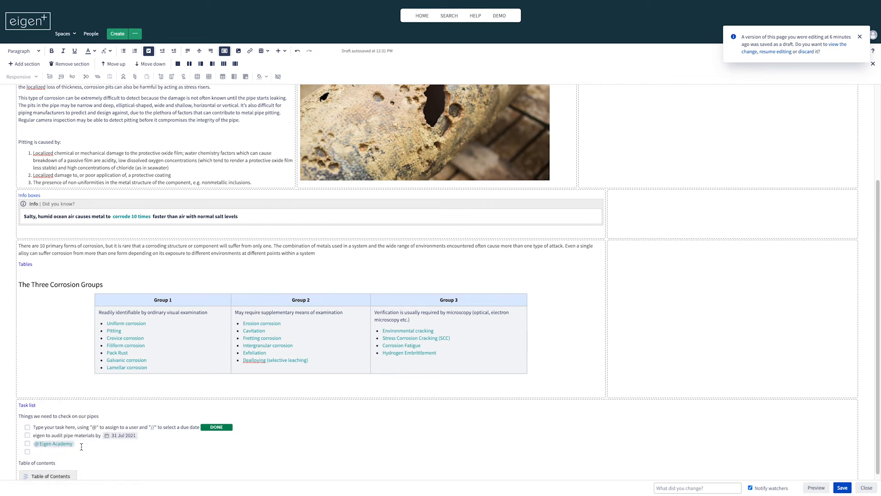
- Delete the Eigen Academy mention from the task and bring up the due-date picker in its place without choosing a date
{"action": "key", "text": "BackSpace"}
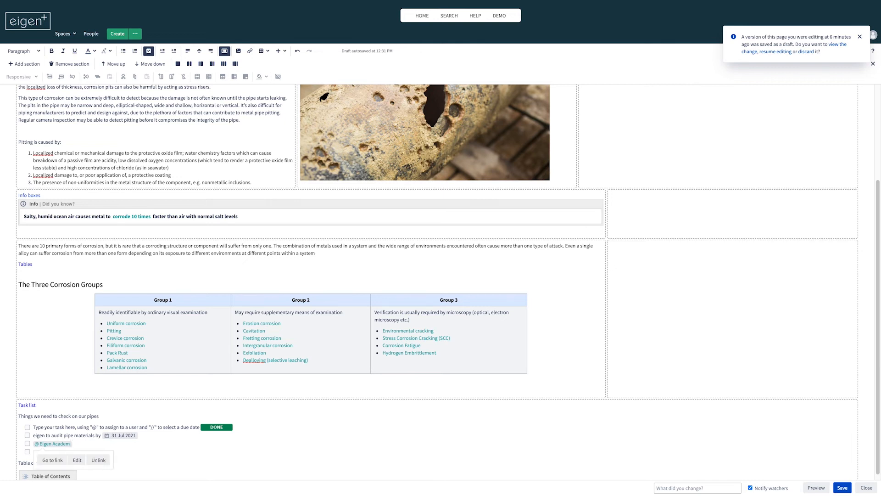
{"action": "left_click_drag", "start_coordinate": [72, 443], "coordinate": [35, 442]}
{"action": "key", "text": "BackSpace"}
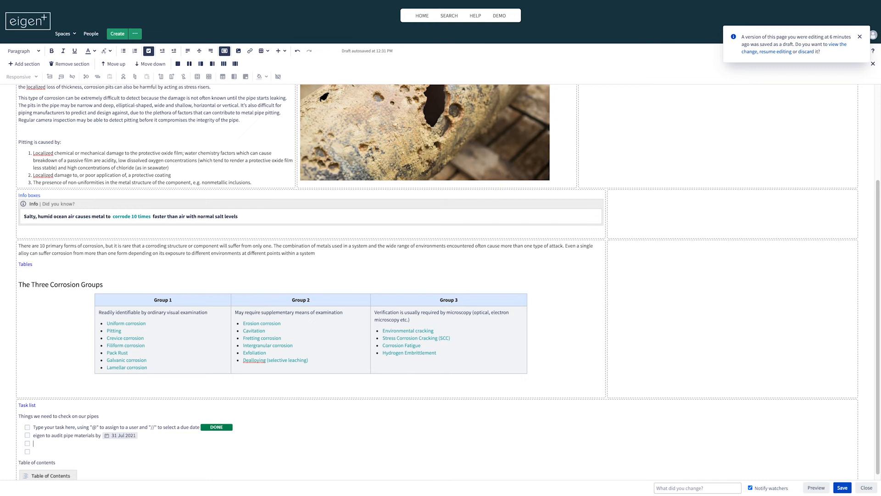
{"action": "type", "text": "//"}
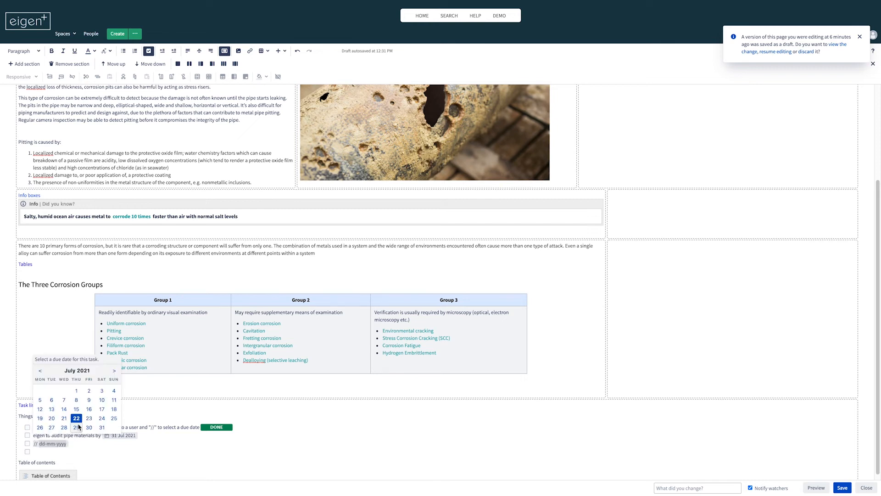
{"action": "left_click", "coordinate": [73, 444]}
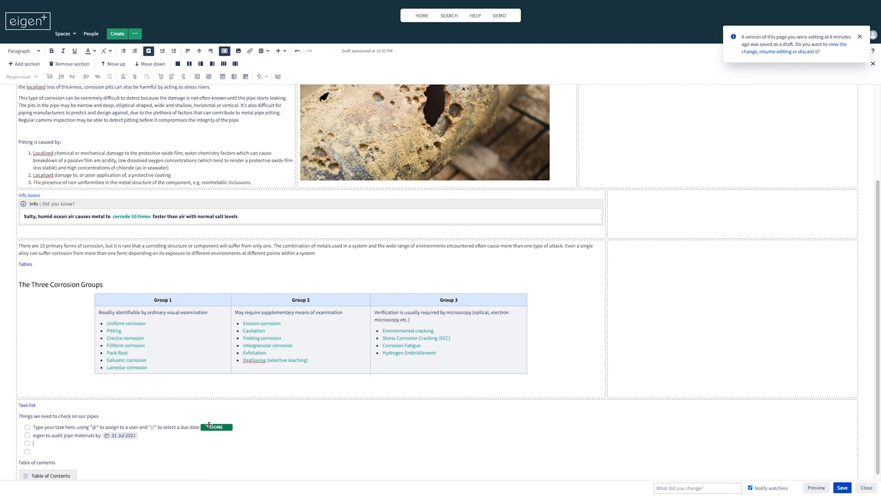
- Insert a Status macro titled "RED" with the colour Red into the empty third task
{"action": "left_click", "coordinate": [279, 51]}
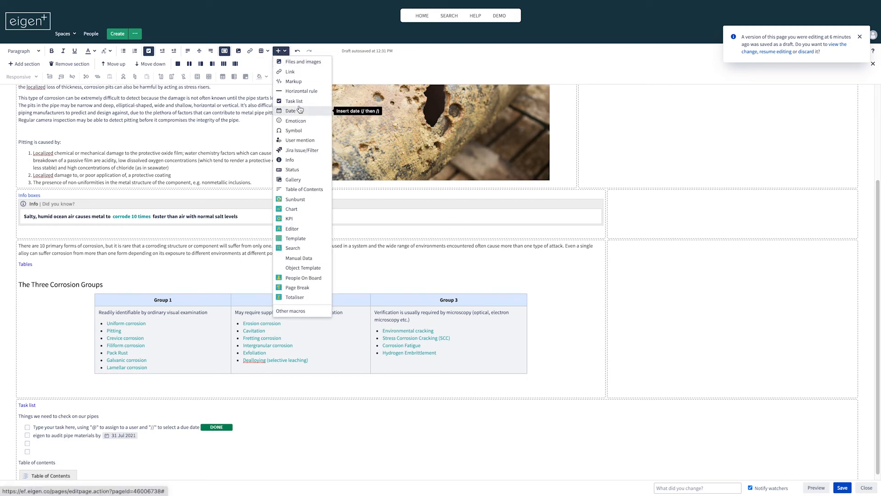
{"action": "left_click", "coordinate": [297, 171]}
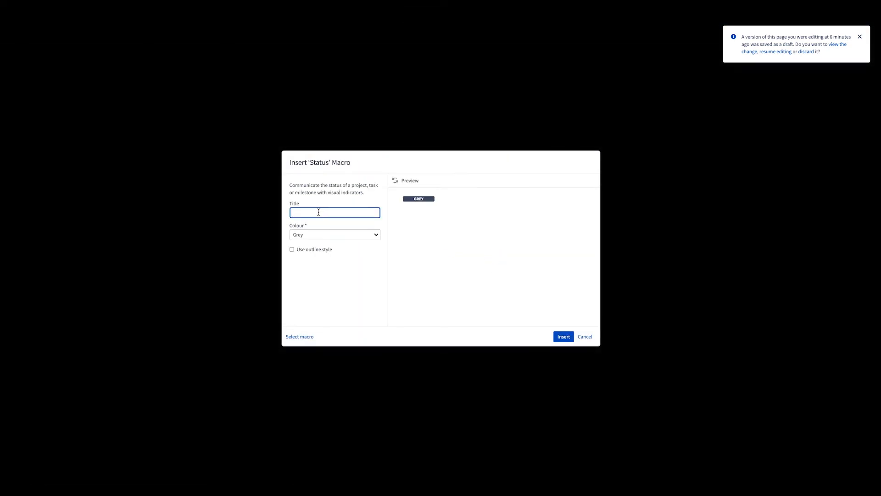
{"action": "type", "text": "RED"}
{"action": "left_click", "coordinate": [340, 235]}
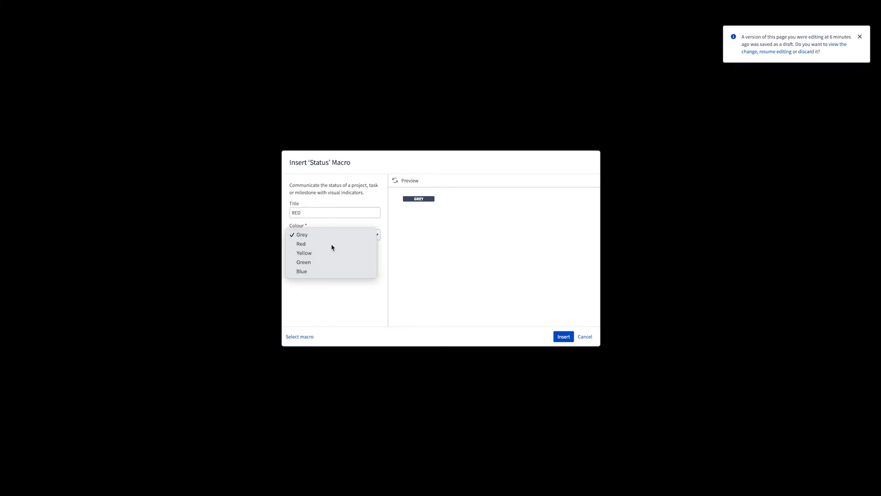
{"action": "left_click", "coordinate": [330, 244]}
{"action": "left_click", "coordinate": [565, 337]}
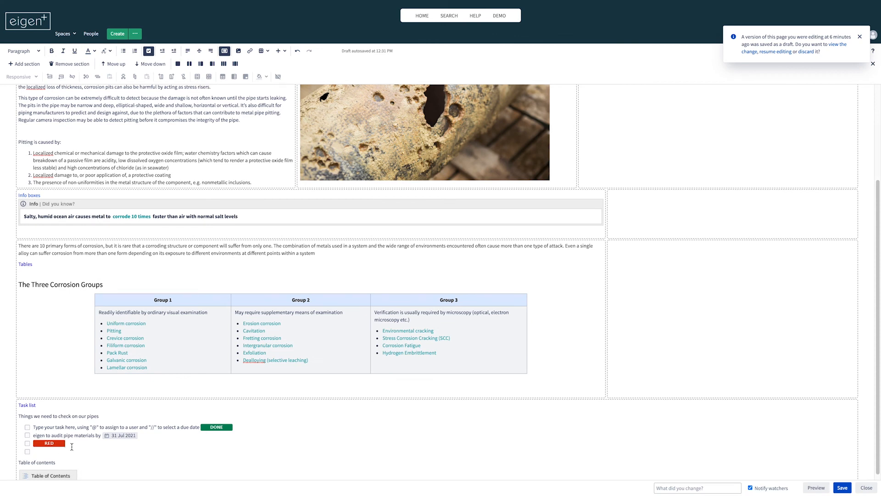
- Remove the RED status and the extra empty tasks, leaving a blank line below the task list
{"action": "left_click", "coordinate": [41, 441]}
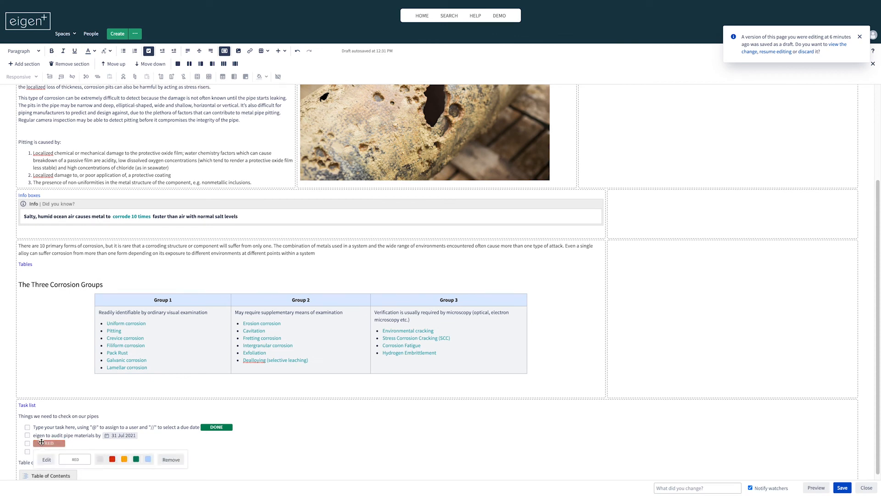
{"action": "key", "text": "BackSpace"}
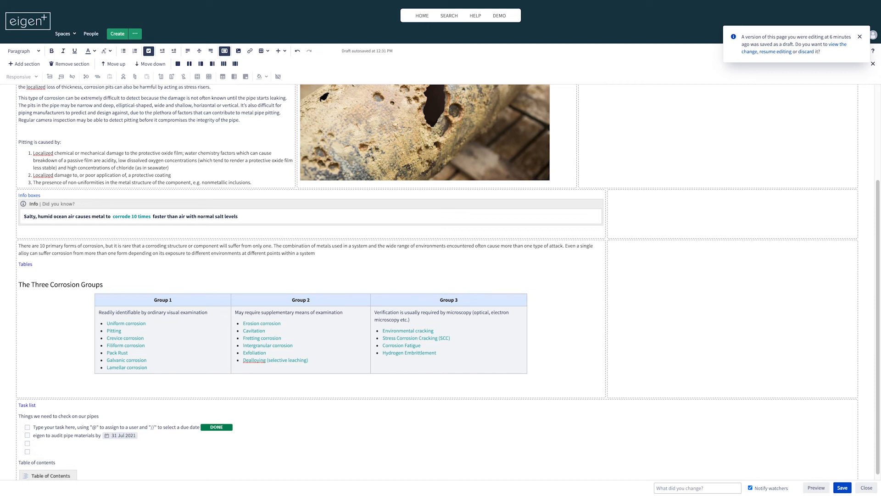
{"action": "key", "text": "BackSpace"}
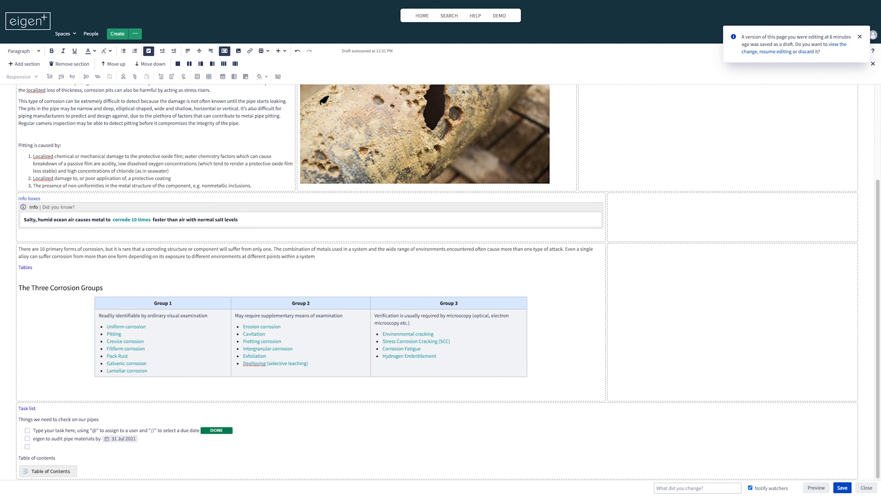
{"action": "key", "text": "BackSpace"}
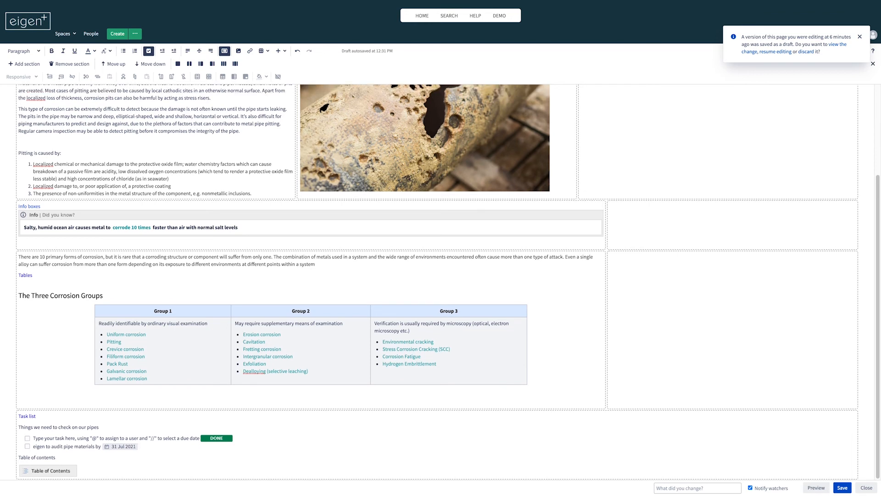
{"action": "key", "text": "Return"}
{"action": "key", "text": "Return"}
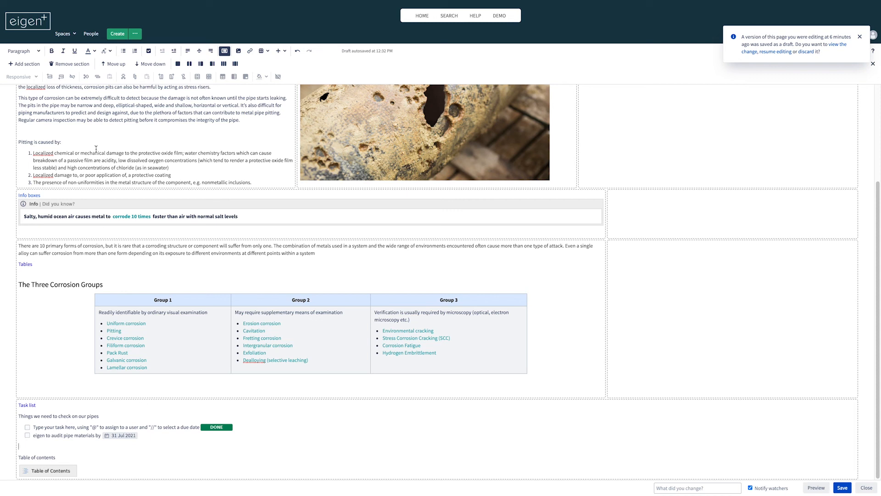
- Check the heading styles of "PIPE CORROSION" and "The Three Corrosion Groups"
{"action": "scroll", "coordinate": [83, 179], "scroll_direction": "up", "scroll_amount": 3}
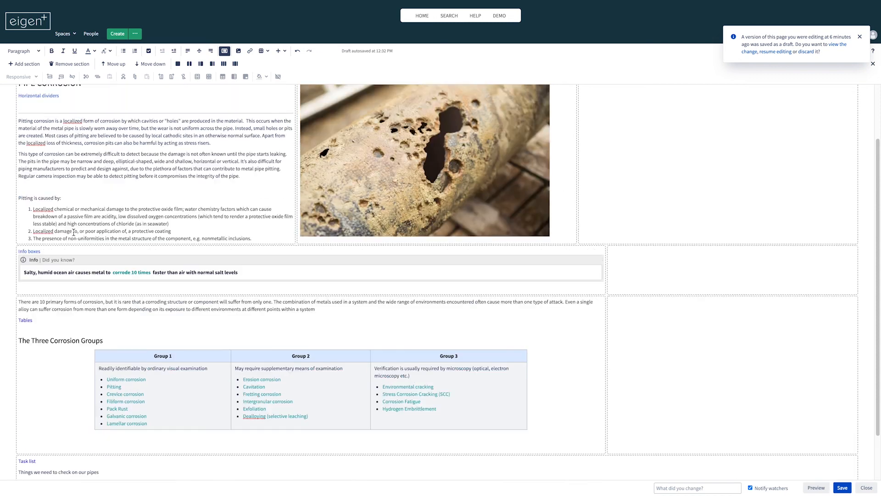
{"action": "left_click", "coordinate": [9, 152]}
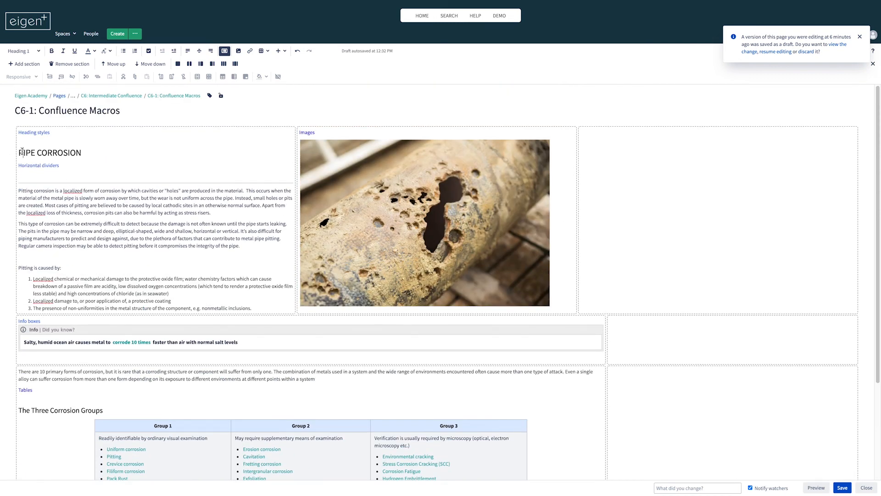
{"action": "left_click", "coordinate": [51, 410]}
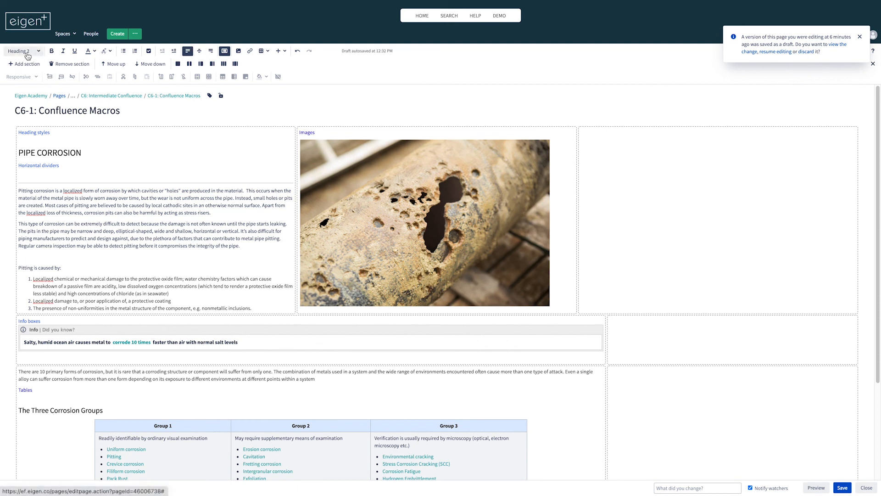
{"action": "scroll", "coordinate": [158, 419], "scroll_direction": "down", "scroll_amount": 3}
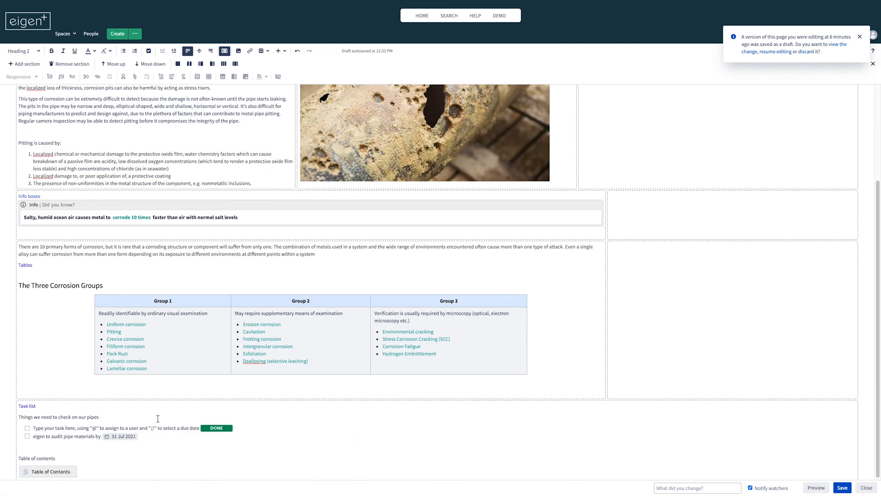
- Save the page and review the table of contents entries against the headings on the published page
{"action": "left_click", "coordinate": [847, 488]}
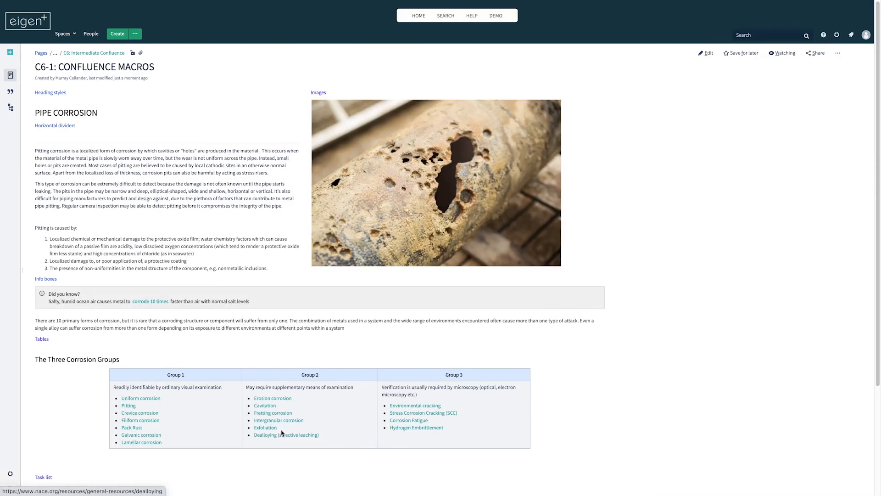
{"action": "scroll", "coordinate": [168, 403], "scroll_direction": "down", "scroll_amount": 3}
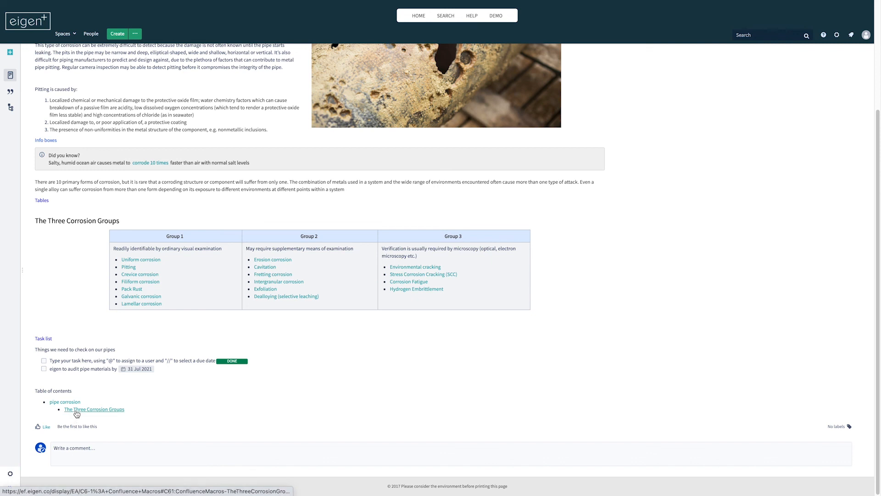
{"action": "scroll", "coordinate": [75, 406], "scroll_direction": "up", "scroll_amount": 2}
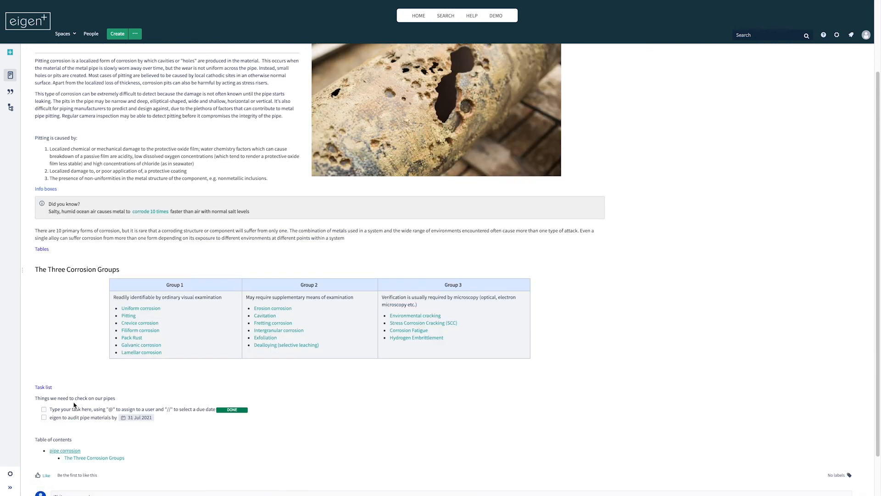
{"action": "scroll", "coordinate": [75, 406], "scroll_direction": "up", "scroll_amount": 1}
{"action": "scroll", "coordinate": [76, 402], "scroll_direction": "down", "scroll_amount": 1}
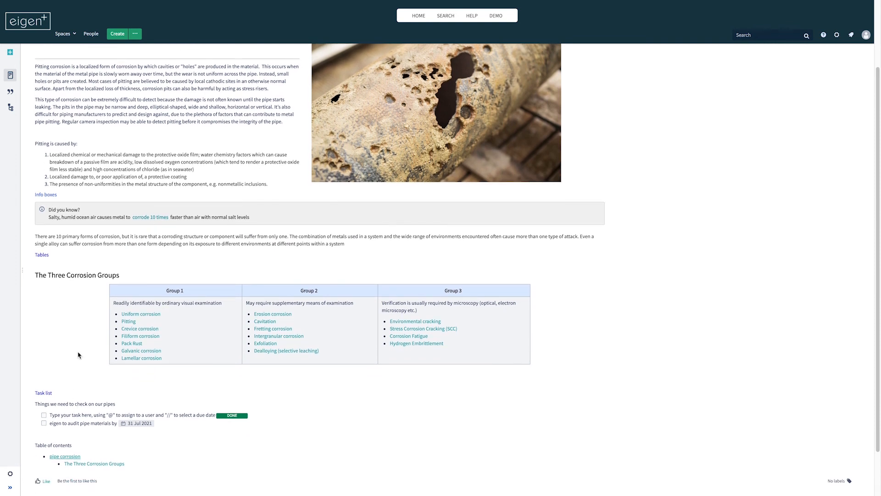
{"action": "scroll", "coordinate": [76, 463], "scroll_direction": "down", "scroll_amount": 2}
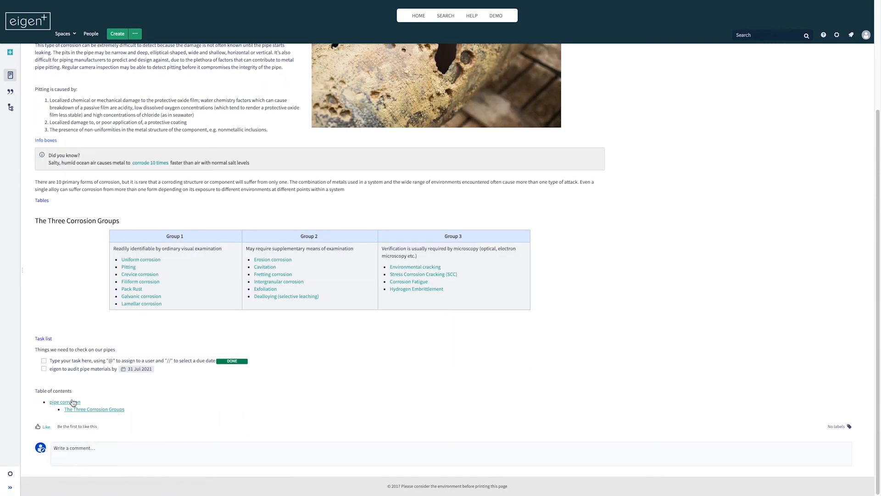
{"action": "scroll", "coordinate": [73, 402], "scroll_direction": "up", "scroll_amount": 2}
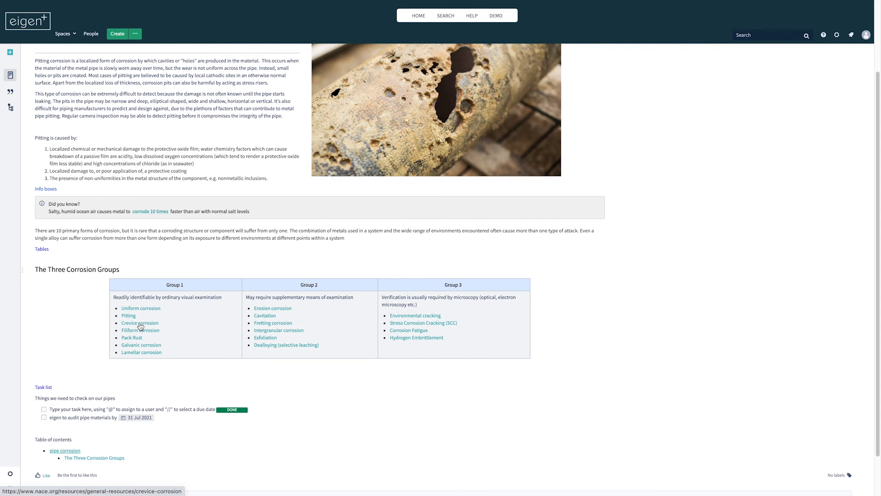